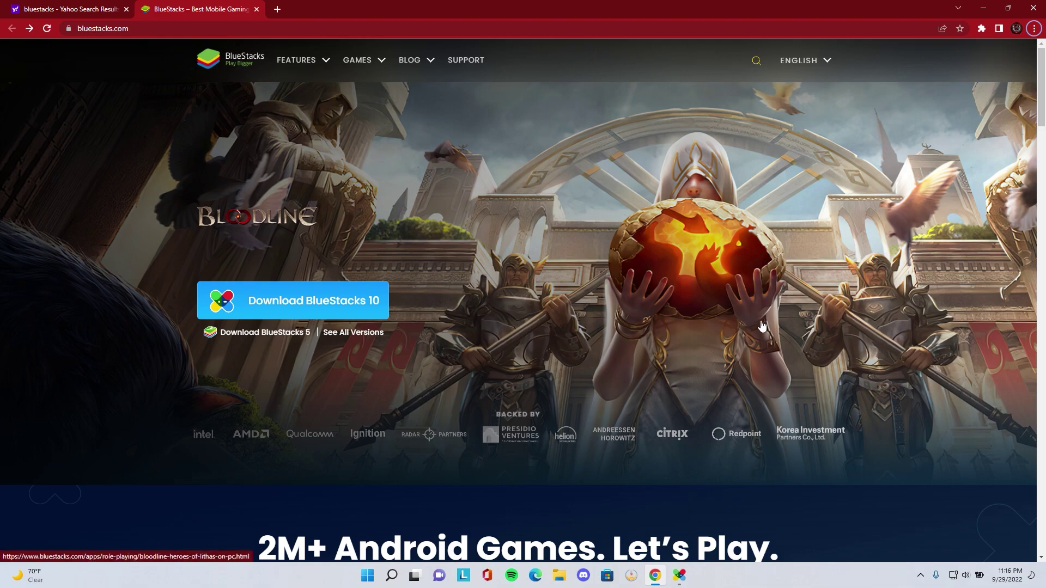
Open BlueStacks X from the taskbar and feature Google Play Store on its home page.
mouse_move(679, 577)
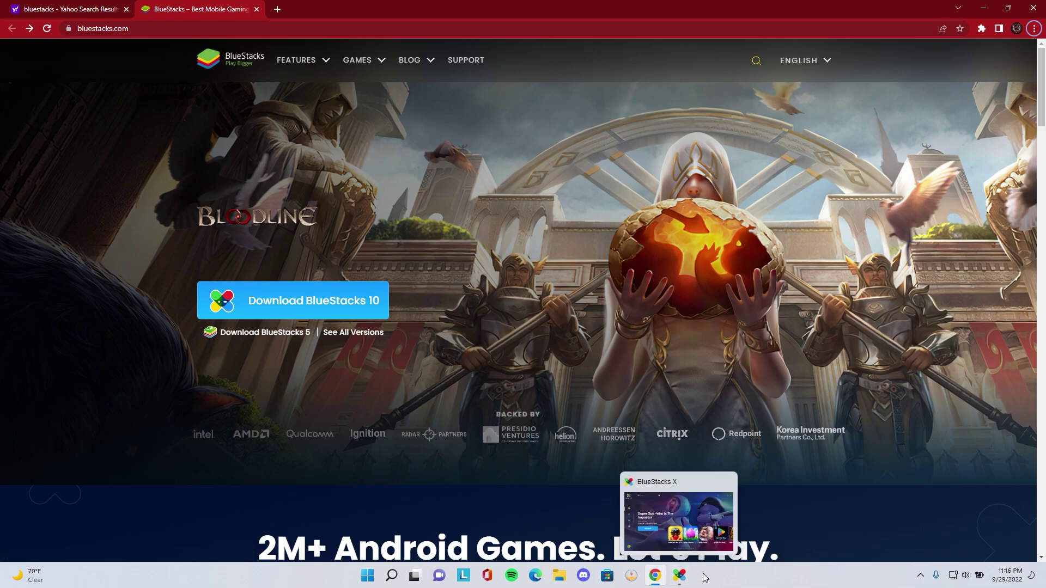
left_click(681, 577)
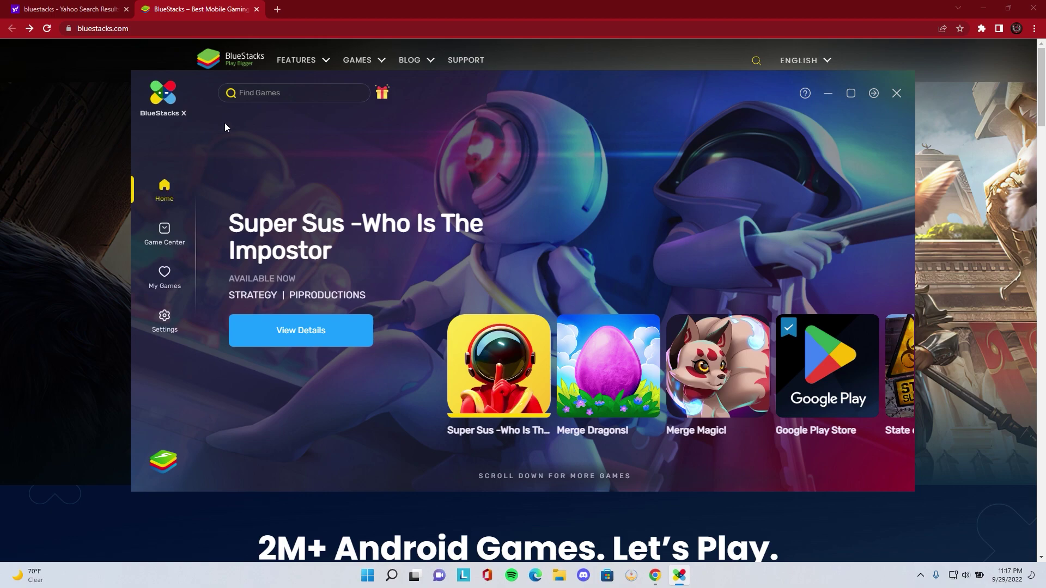
left_click(260, 93)
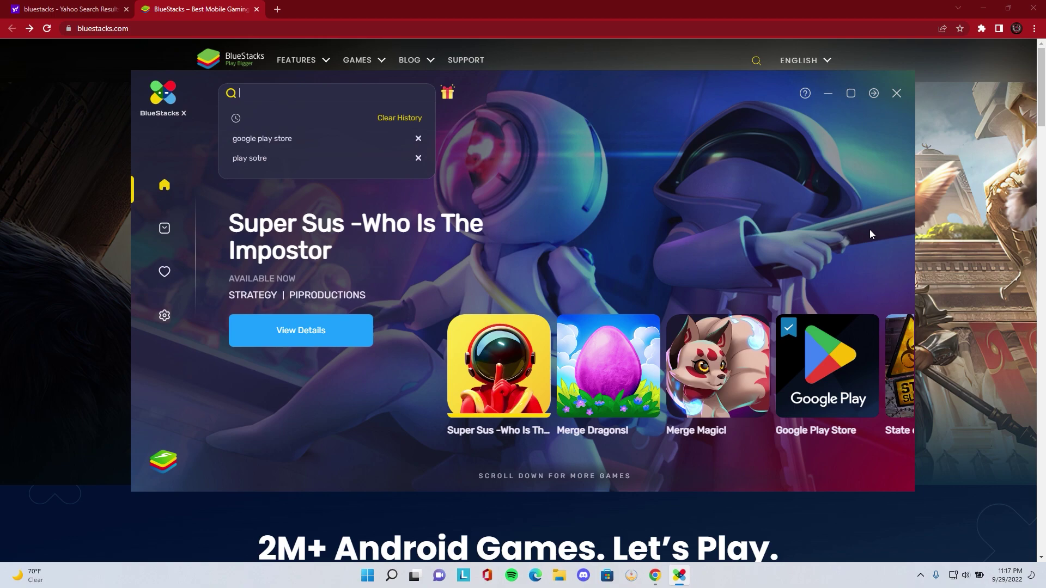
left_click(822, 356)
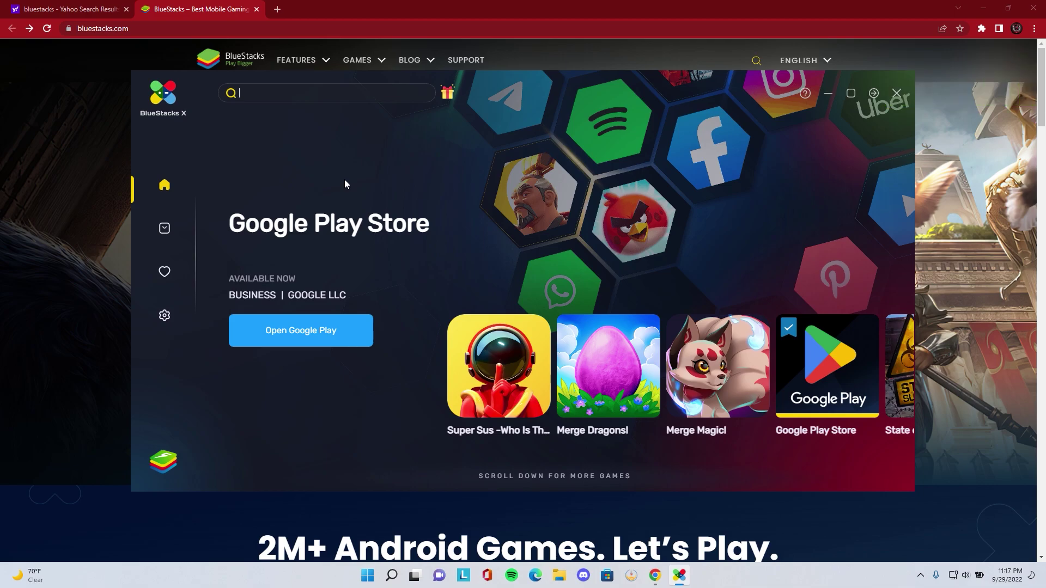
From My Games, launch BlueStacks App Player to its Android home screen.
left_click(165, 272)
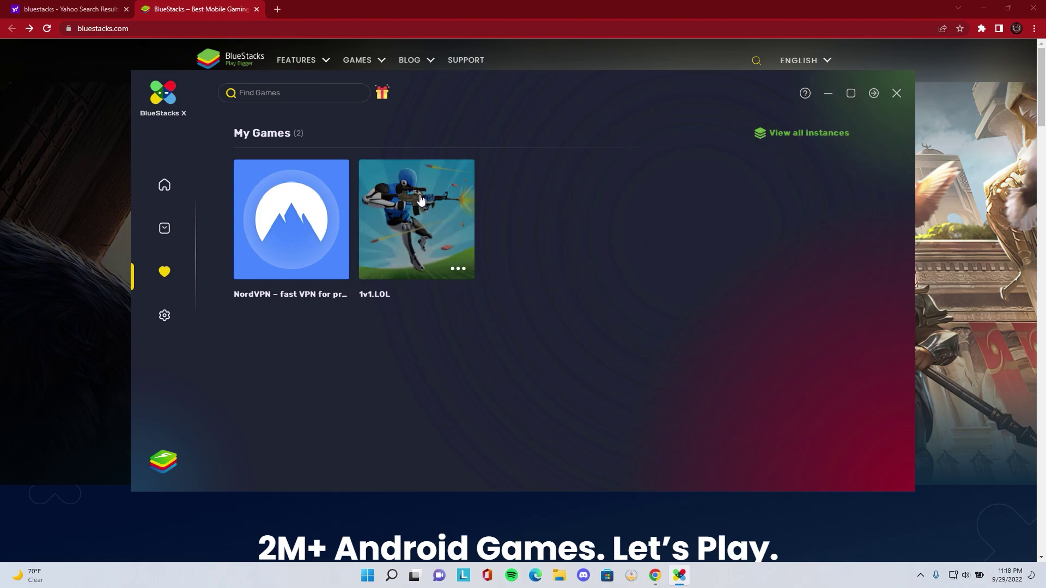
left_click(296, 234)
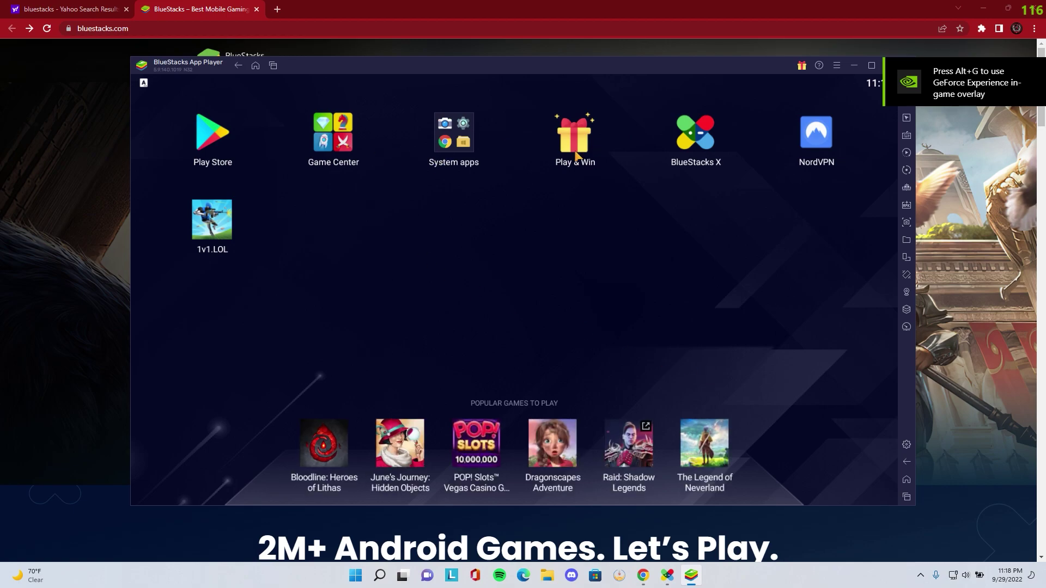
In NordVPN, connect to Italy (Milan, Italy #212) from the All countries list.
left_click(828, 143)
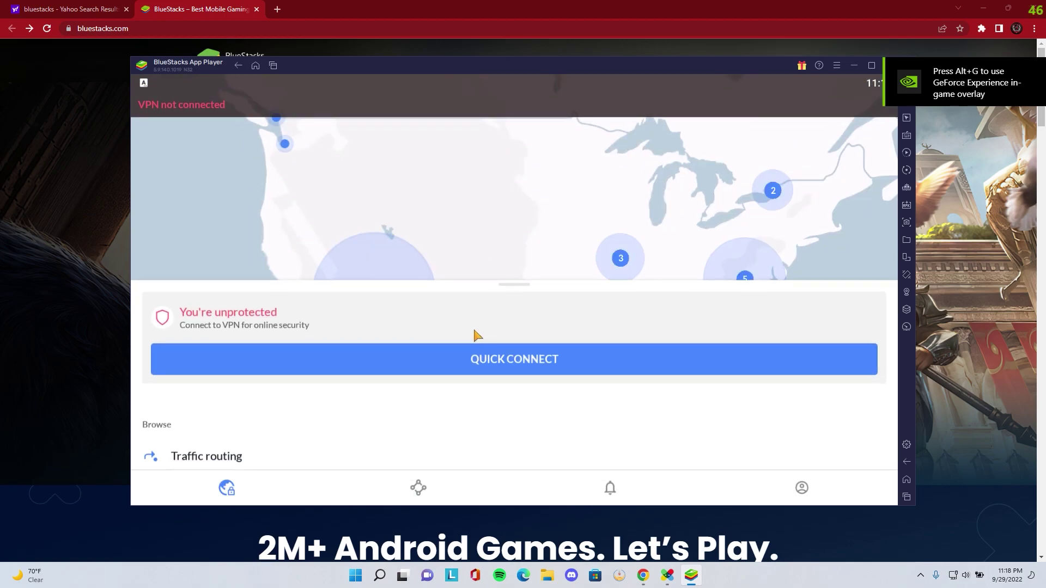
scroll(474, 335, "down", 5)
scroll(241, 414, "down", 2)
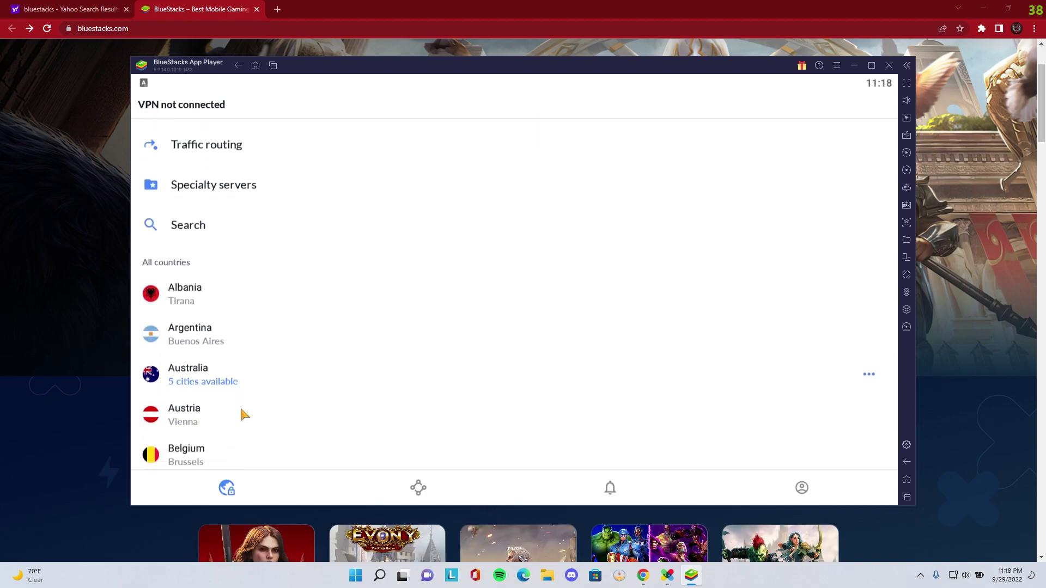
scroll(241, 411, "down", 10)
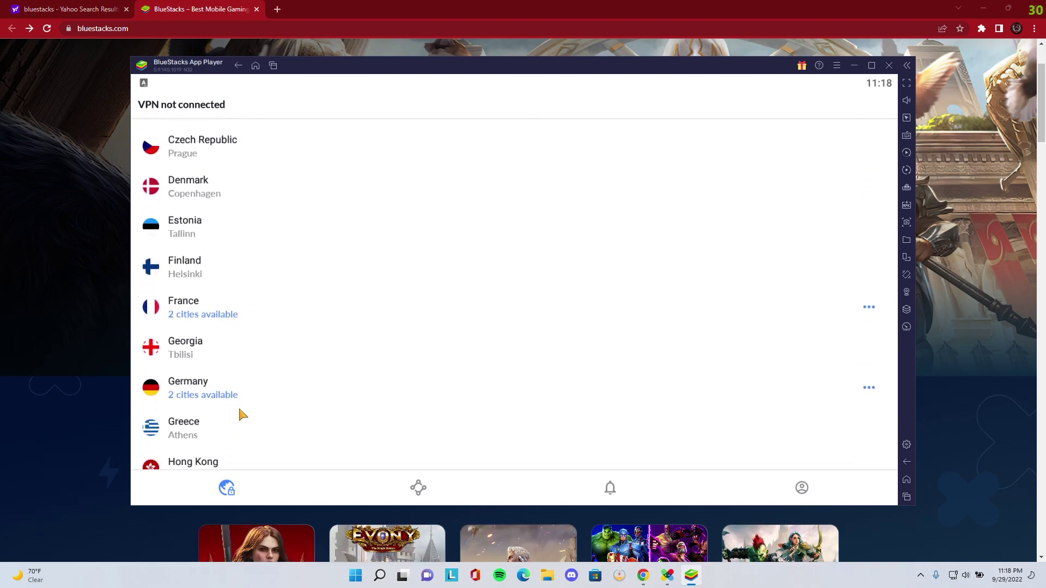
scroll(240, 411, "down", 8)
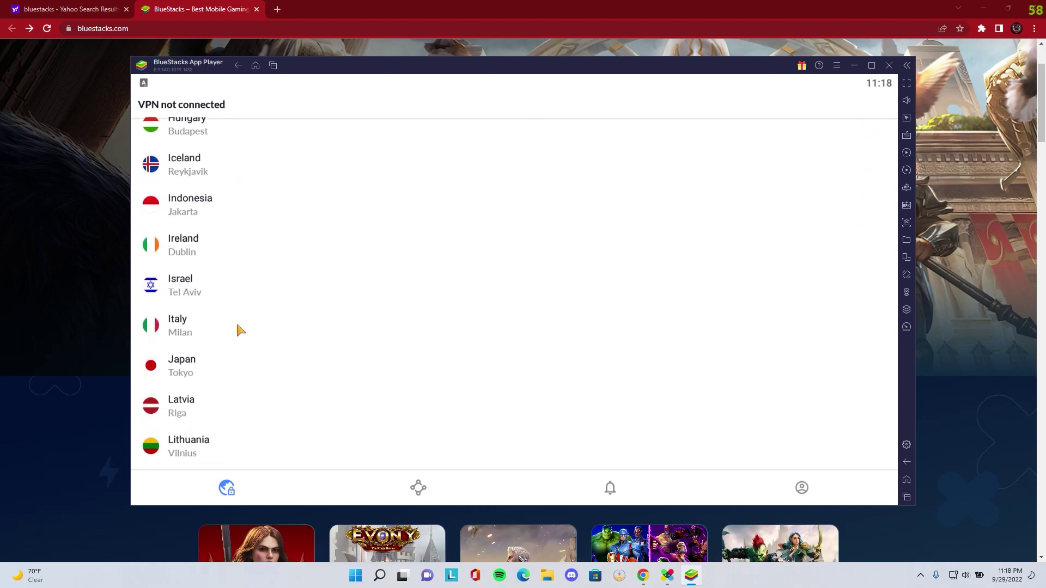
left_click(237, 326)
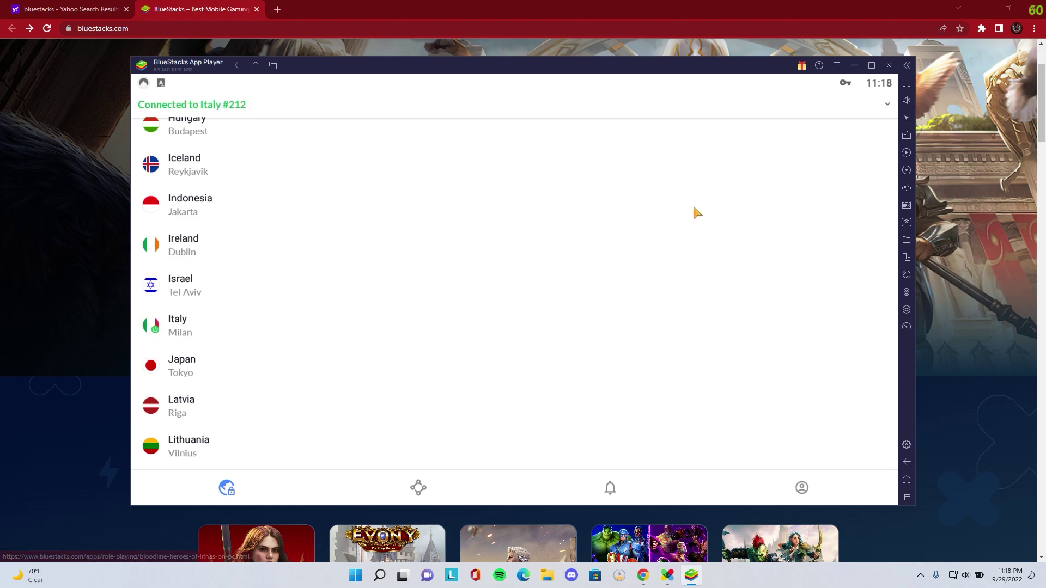
scroll(645, 294, "up", 3)
scroll(645, 294, "up", 10)
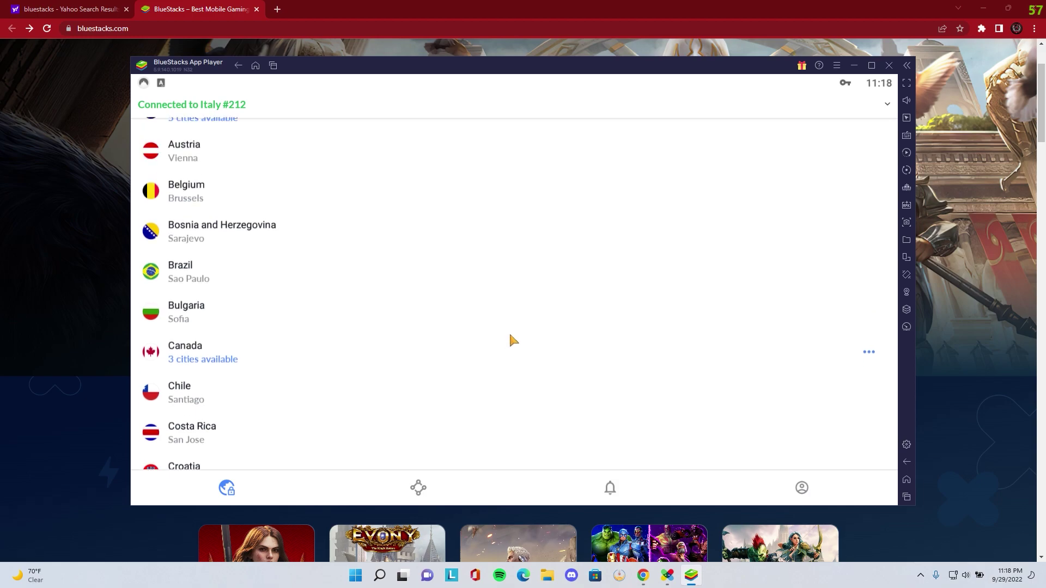
scroll(504, 330, "up", 3)
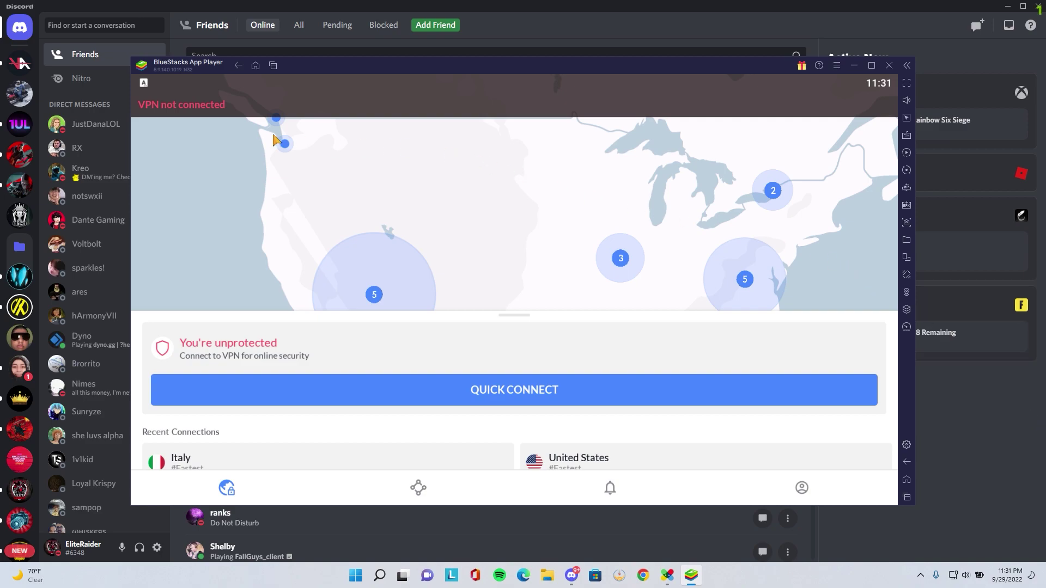
Leave NordVPN and open System apps Settings > Apps, scrolled down to Google Play Store.
left_click(238, 66)
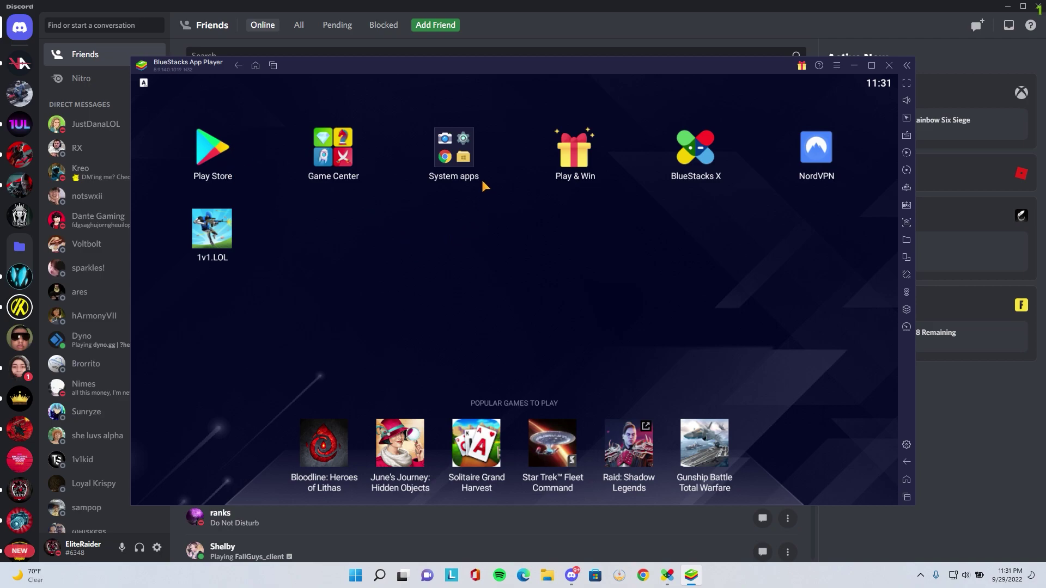
left_click(470, 155)
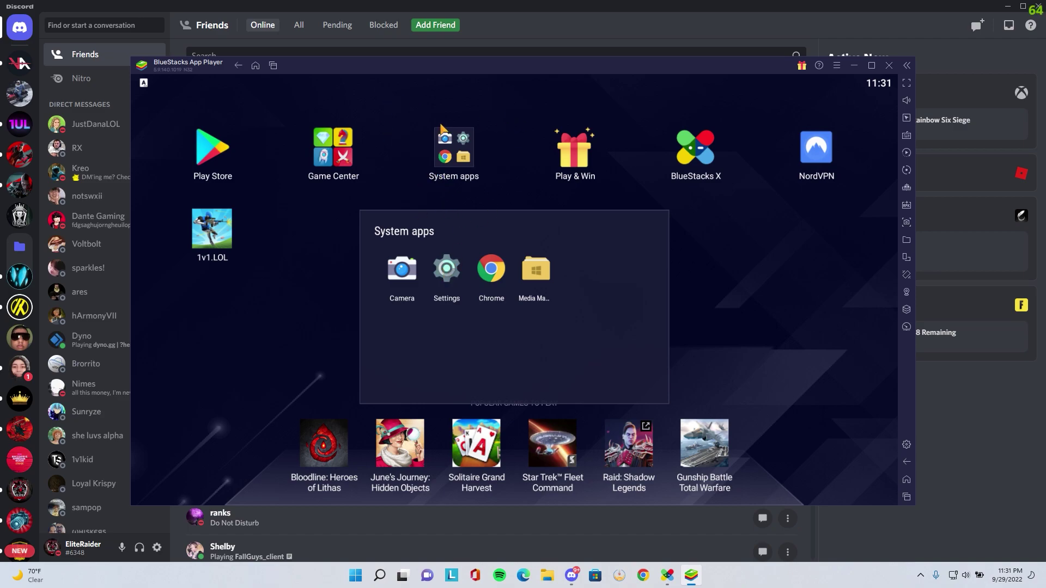
left_click(446, 267)
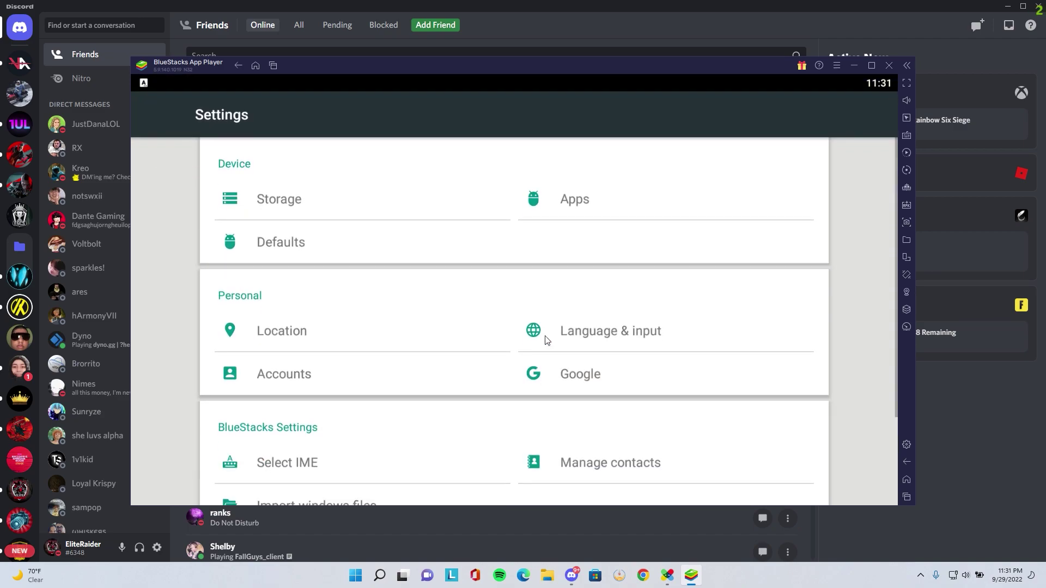
left_click(579, 202)
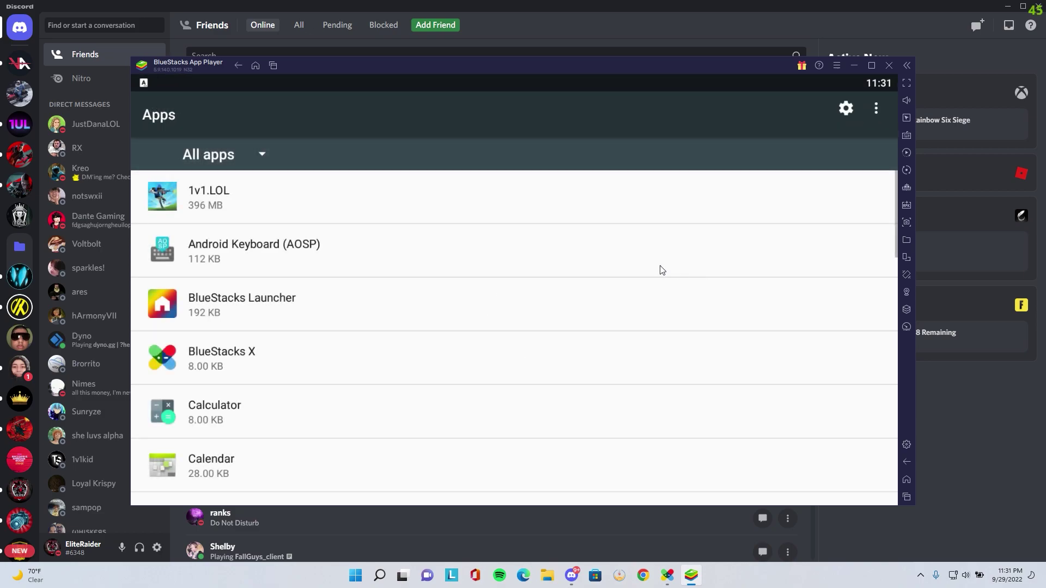
scroll(334, 270, "down", 2)
scroll(333, 275, "down", 9)
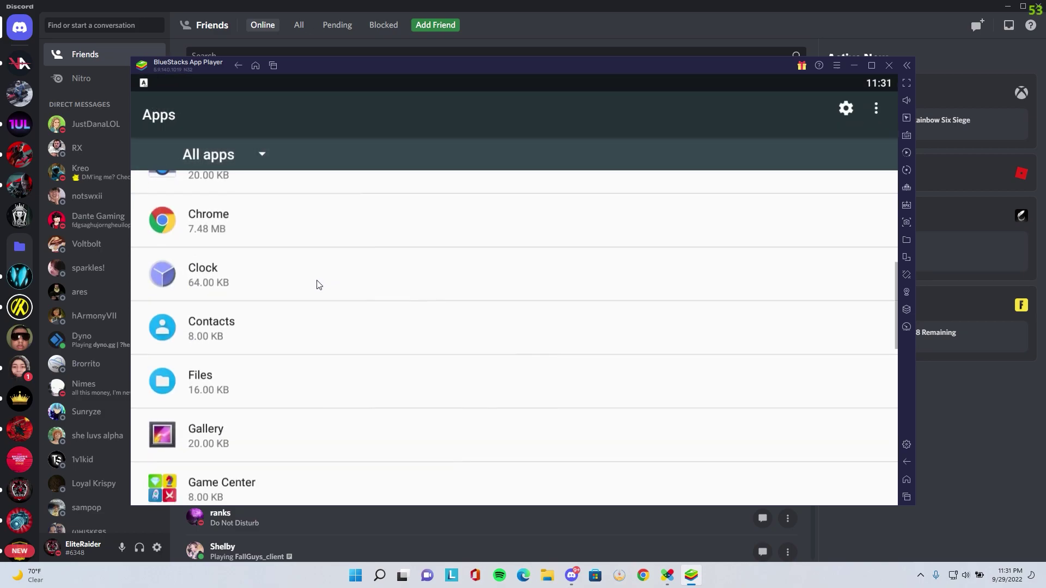
scroll(315, 303, "down", 3)
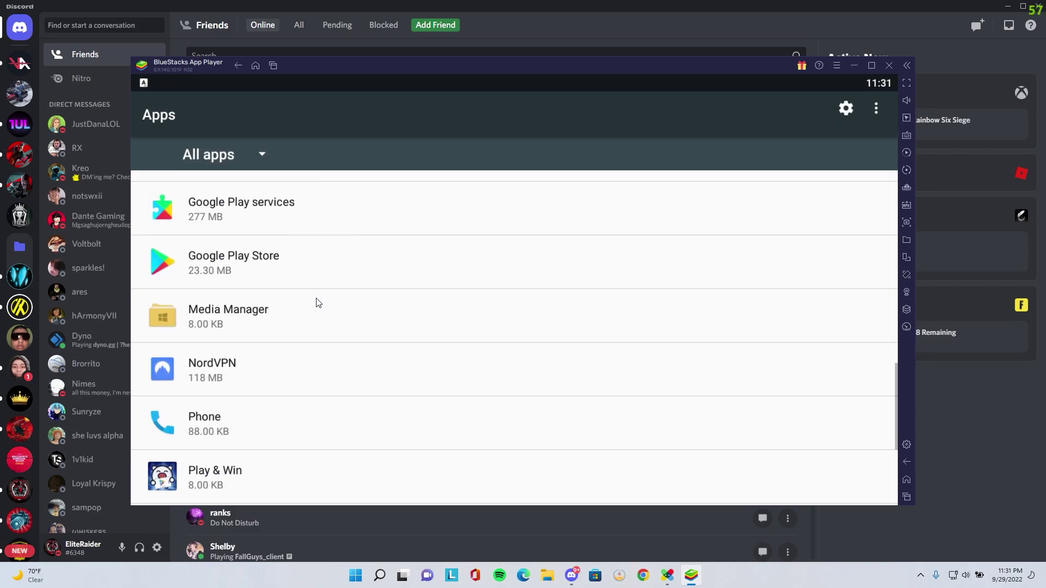
View Google Play Store's Storage details, then back out to the main Settings page.
left_click(290, 265)
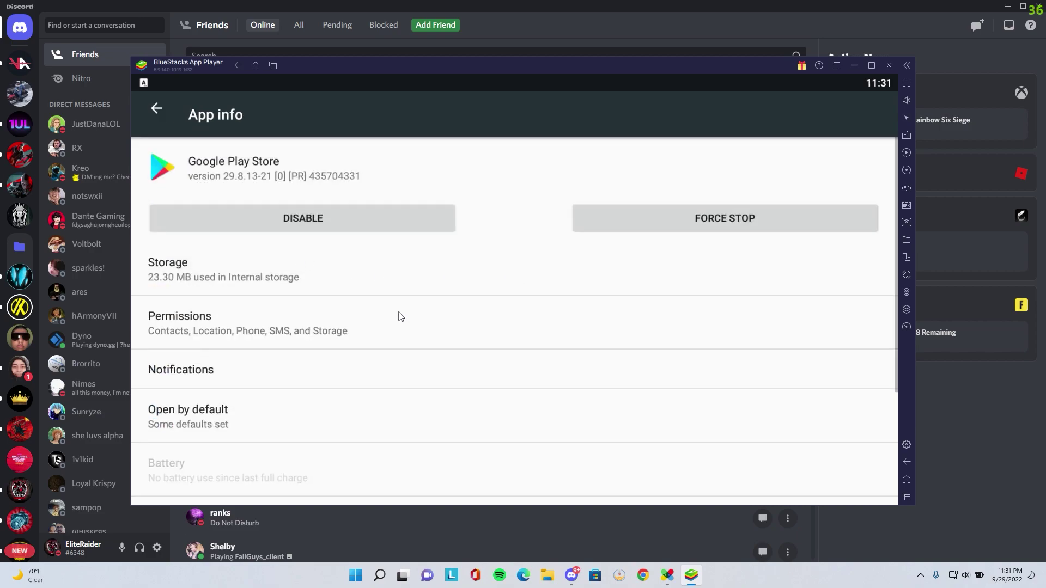
left_click(323, 287)
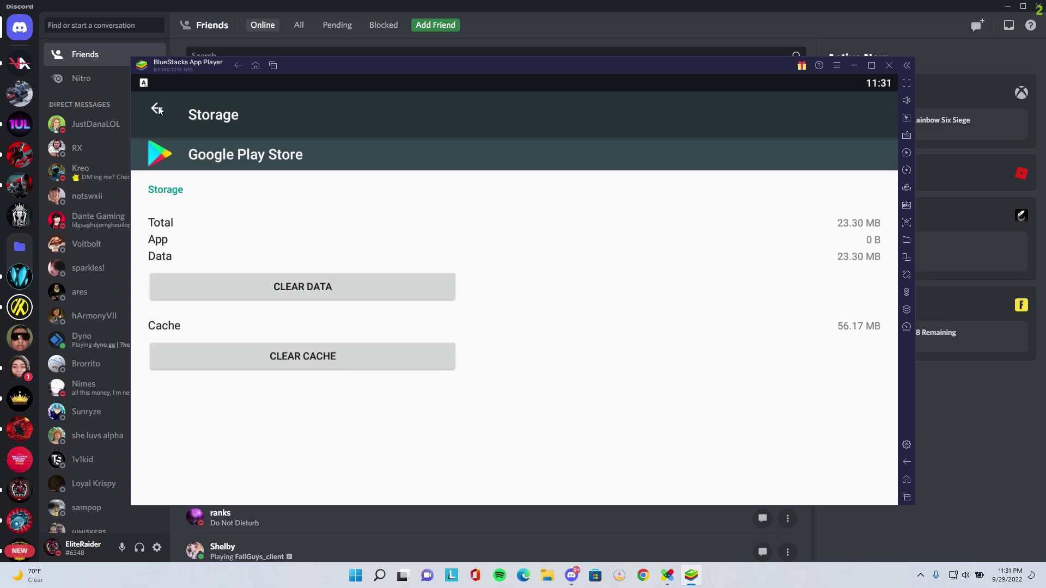
left_click(157, 109)
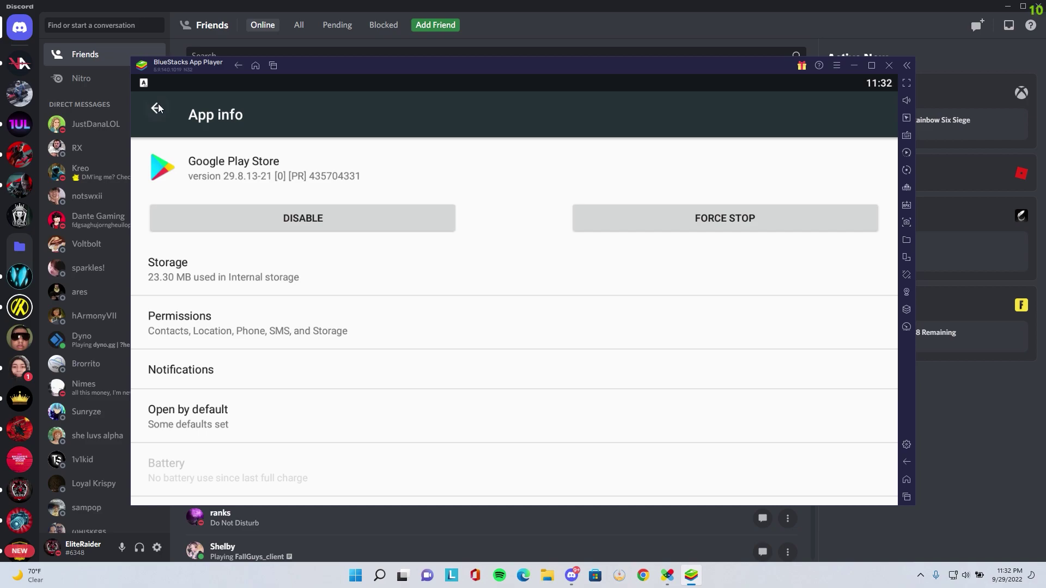
left_click(157, 108)
left_click(240, 65)
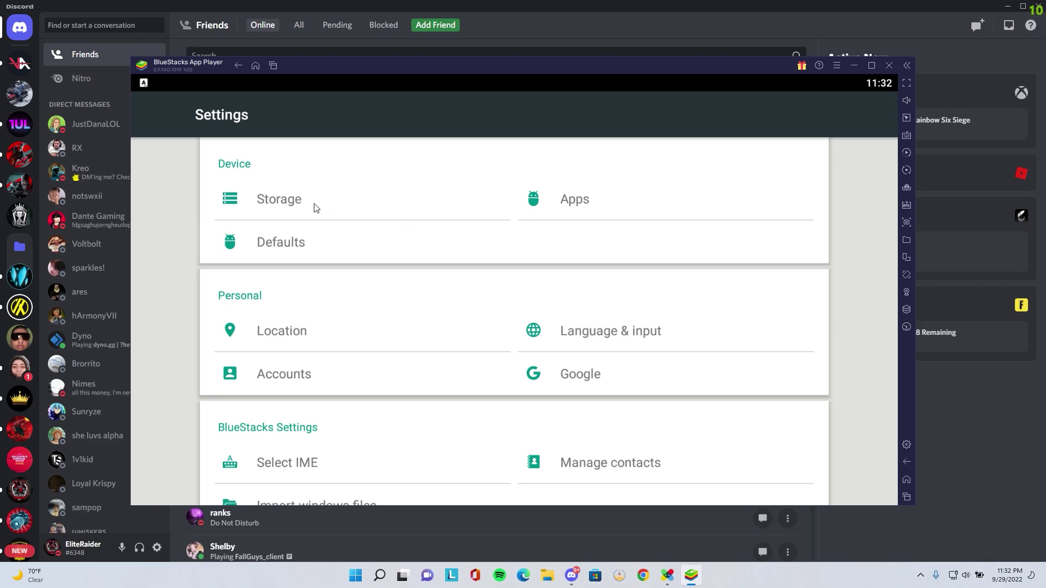
Return home, launch Play Store and rerun the recent '1v1 lol' search.
left_click(236, 67)
left_click(213, 155)
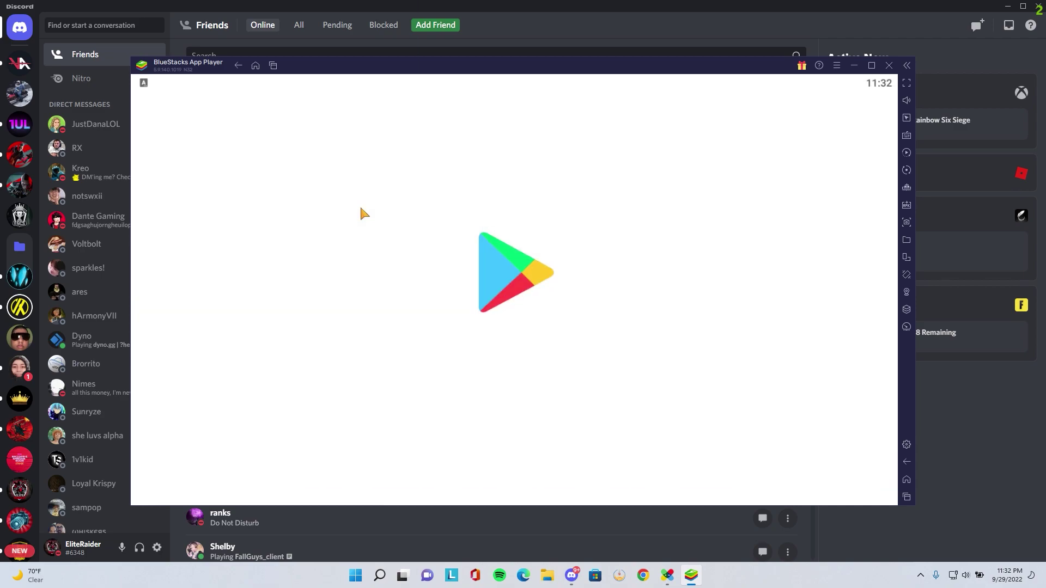
left_click(495, 121)
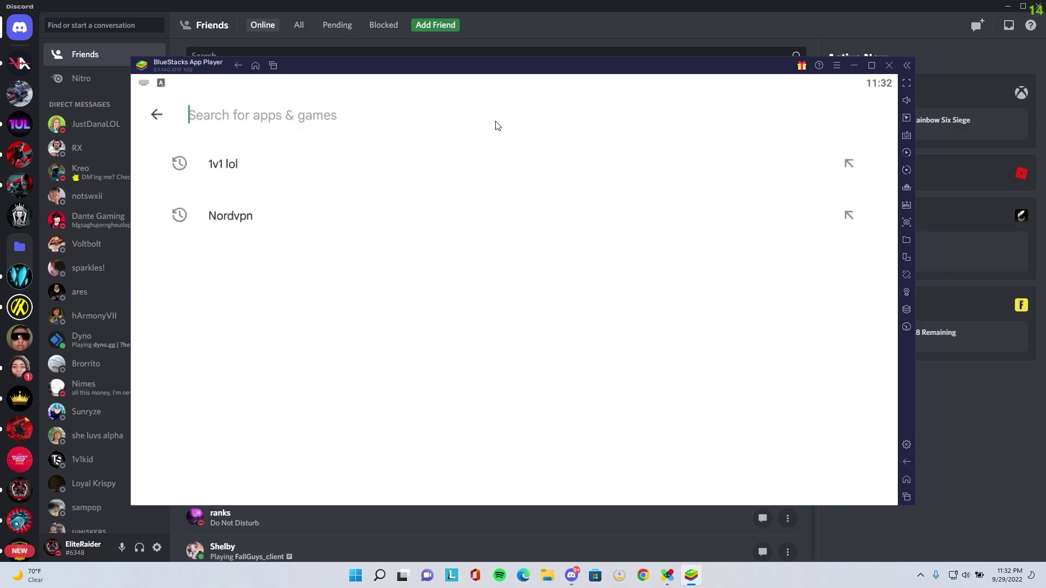
left_click(273, 164)
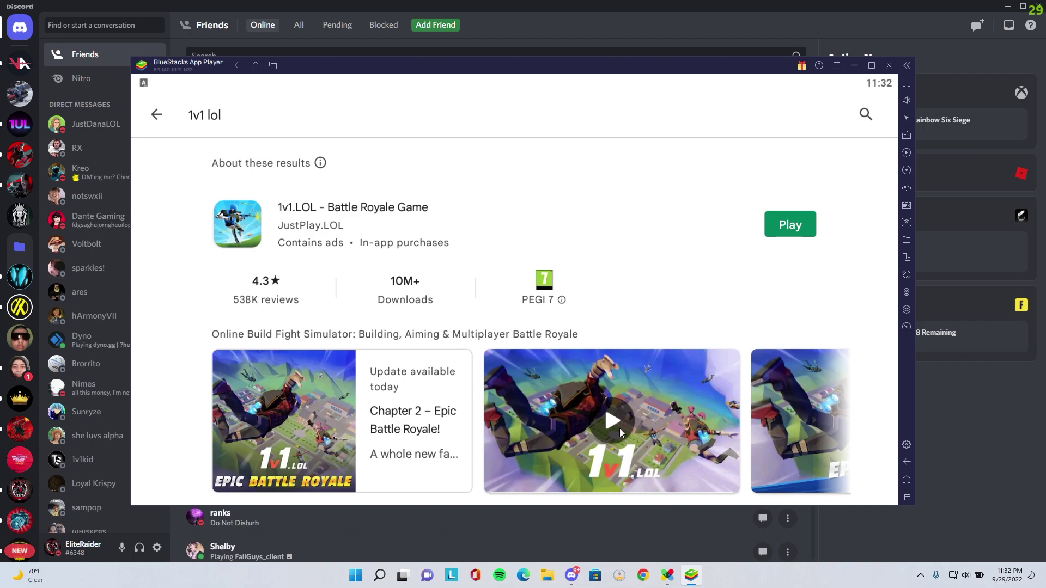